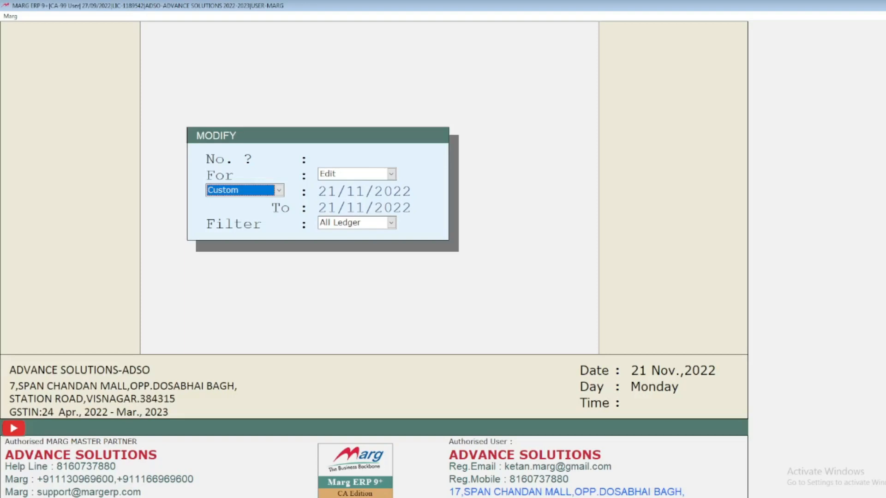
Set the Modify period to All Time with the All Ledger filter and list the matching purchase returns
{"action": "key", "text": "Return"}
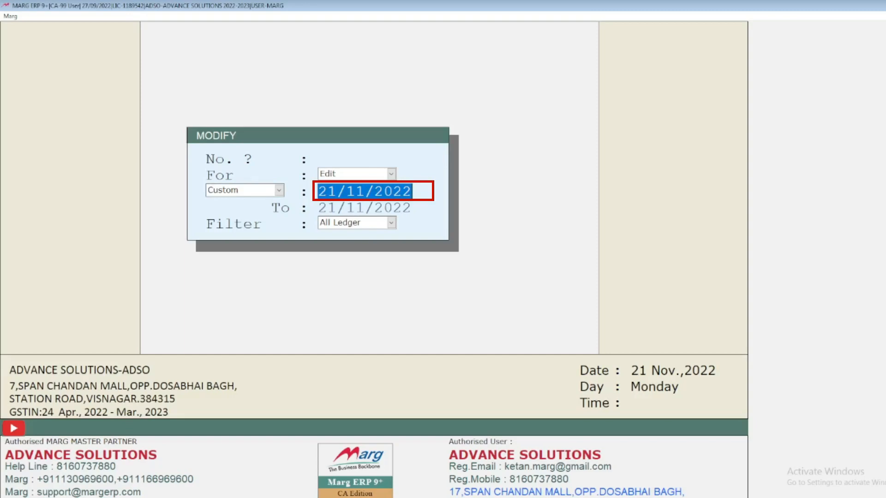
{"action": "key", "text": "Return"}
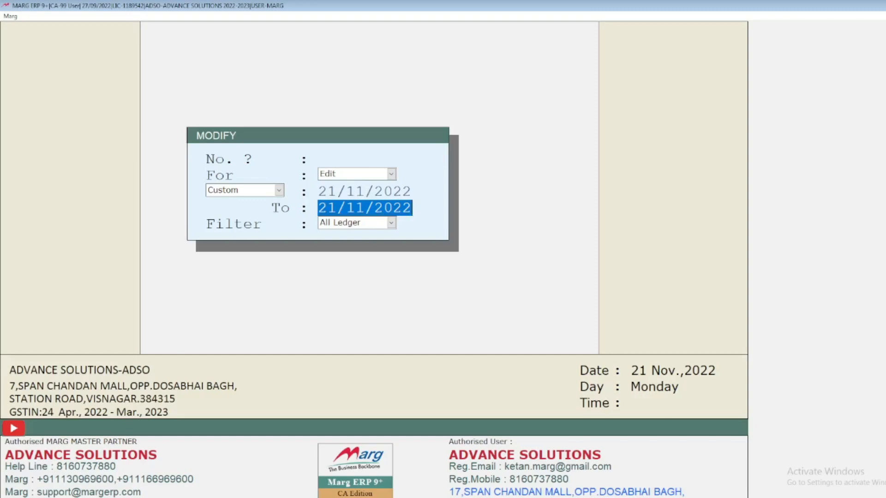
{"action": "key", "text": "Up"}
{"action": "key", "text": "Up"}
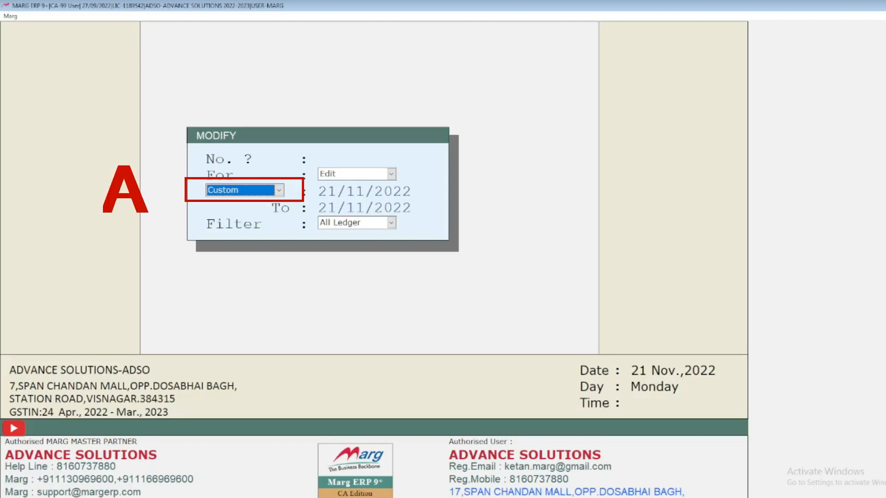
{"action": "key", "text": "a"}
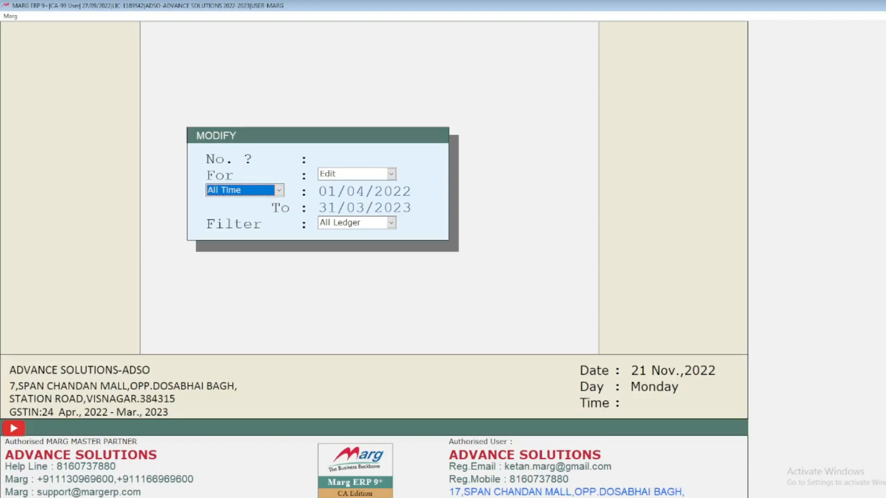
{"action": "key", "text": "Return"}
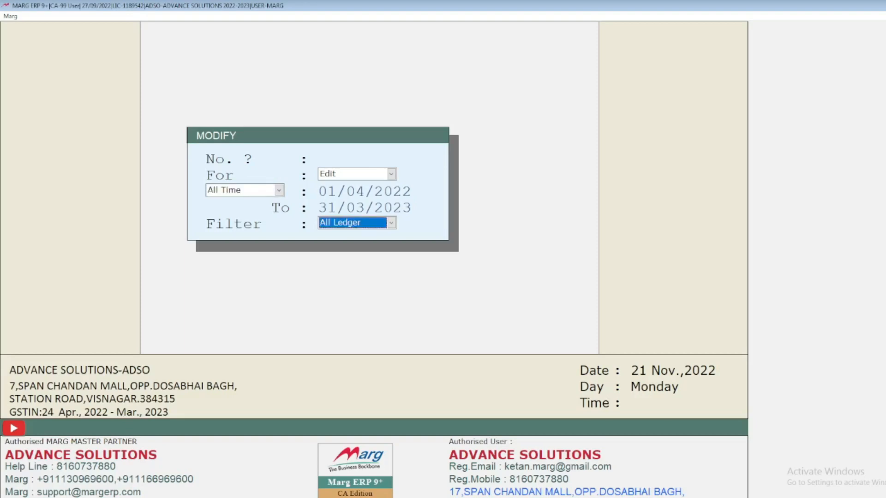
{"action": "key", "text": "Return"}
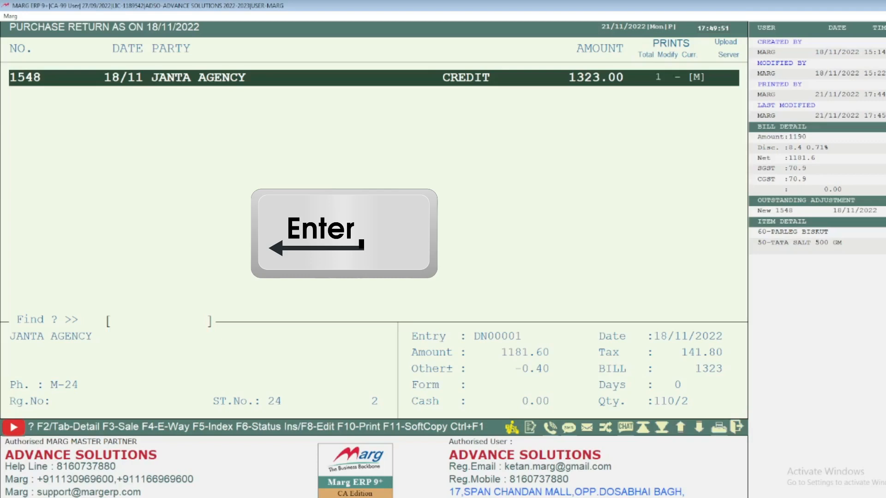
Open the JANTA AGENCY purchase return from the list and put it into modification
{"action": "key", "text": "Return"}
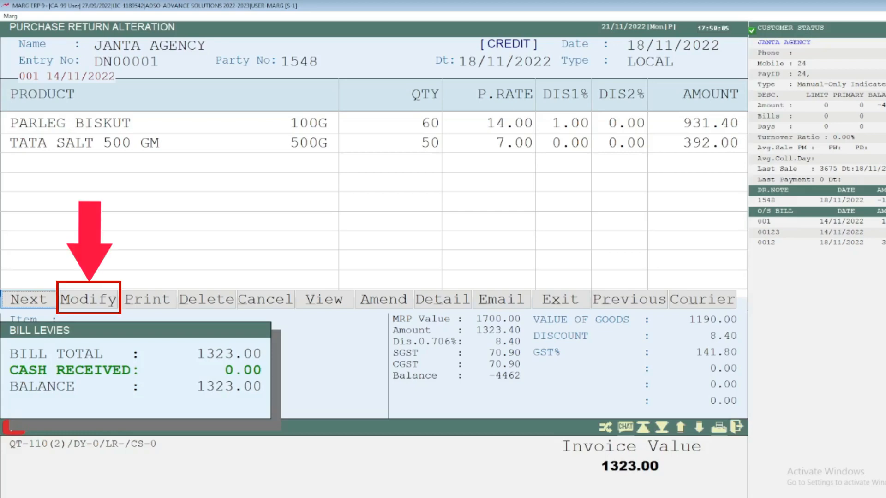
{"action": "key", "text": "Right"}
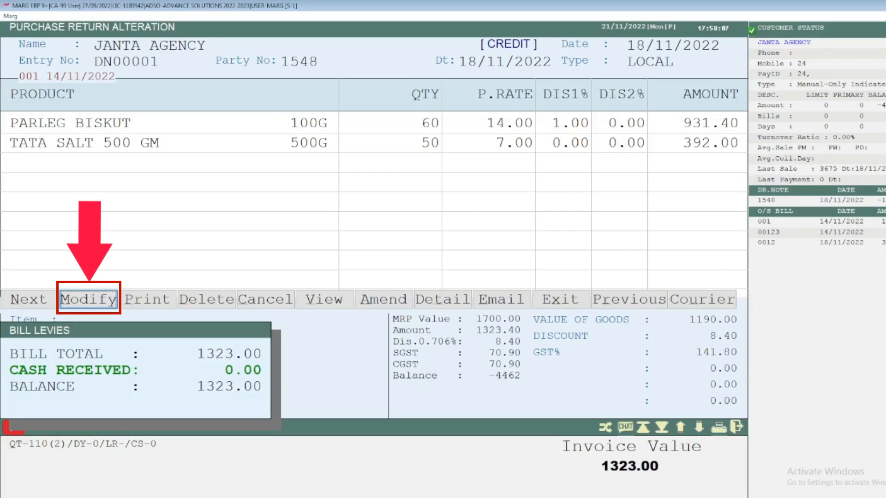
{"action": "key", "text": "Return"}
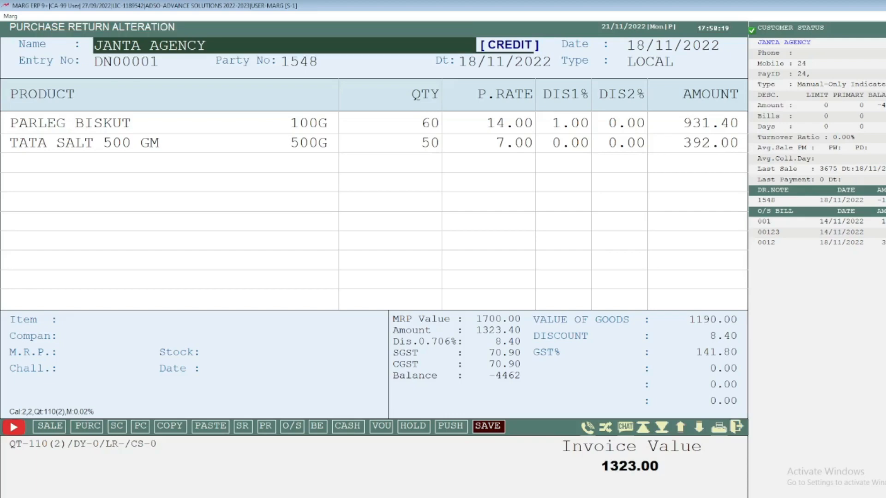
Accept the return's header entries for party, credit type and both dates to reach the return detail
{"action": "key", "text": "Return"}
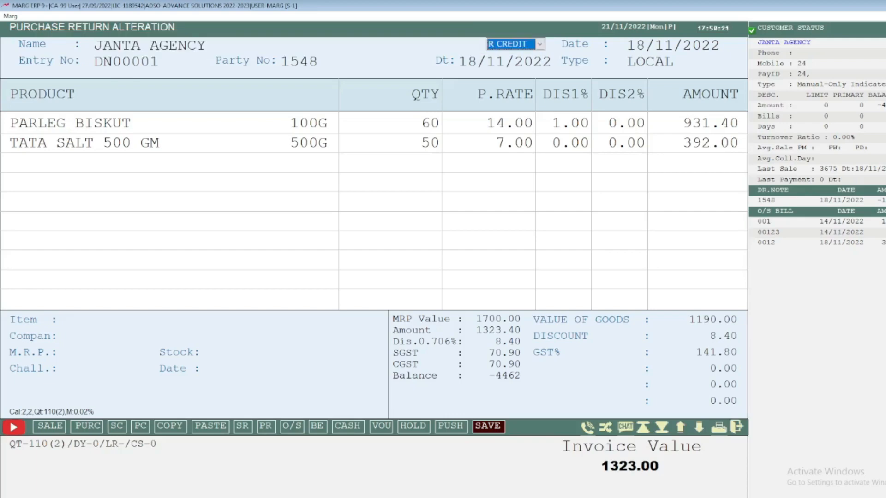
{"action": "key", "text": "Return"}
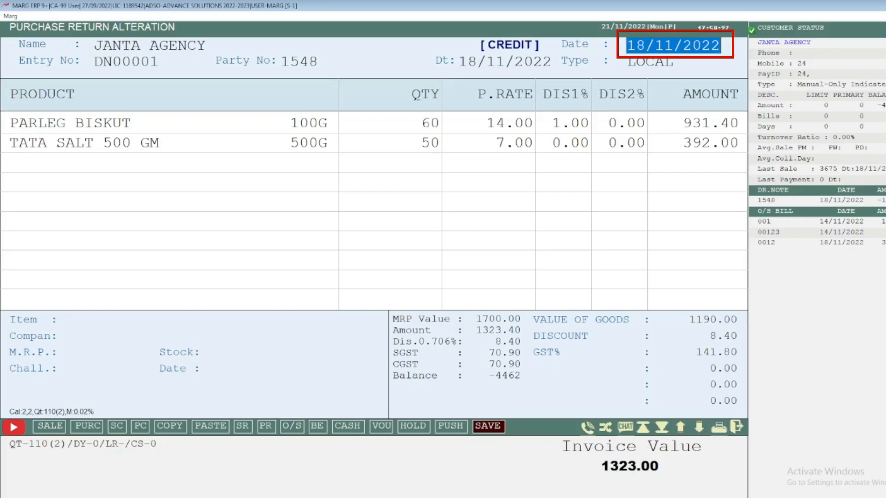
{"action": "key", "text": "Return"}
{"action": "key", "text": "Return"}
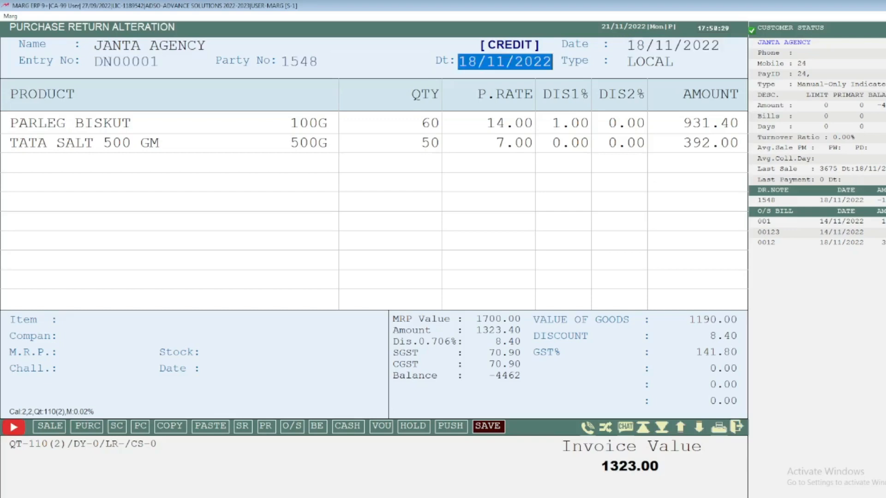
{"action": "key", "text": "Return"}
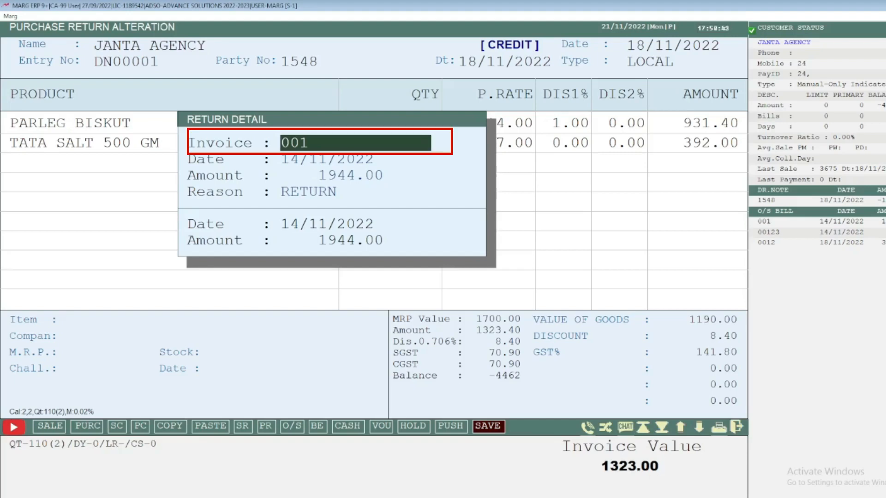
Accept the invoice, date, amount and reason in the return detail to reach the product rows
{"action": "key", "text": "Return"}
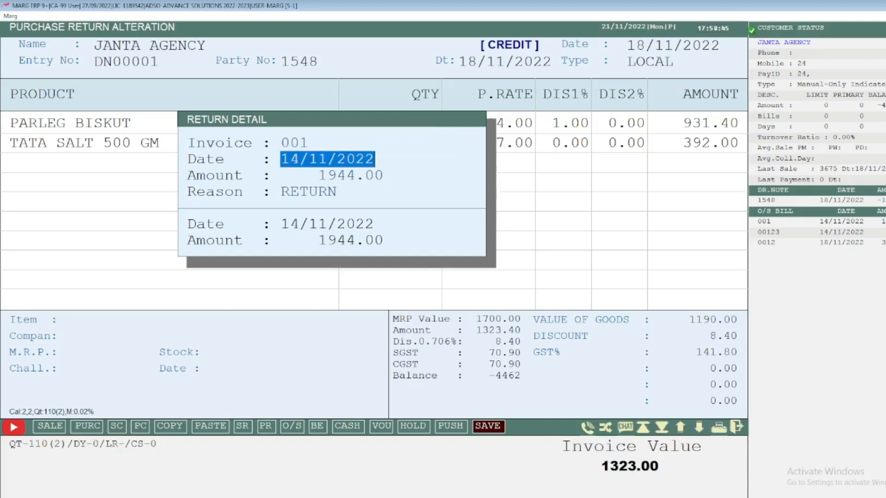
{"action": "key", "text": "Return"}
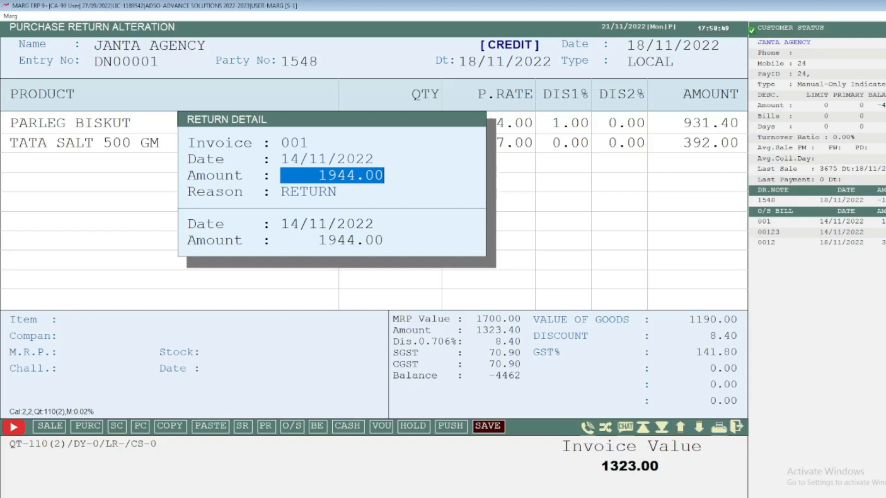
{"action": "key", "text": "Return"}
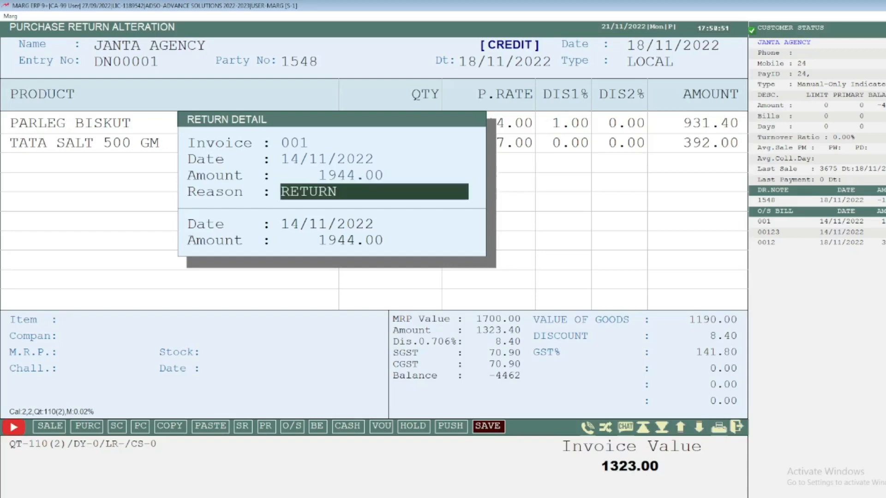
{"action": "key", "text": "Return"}
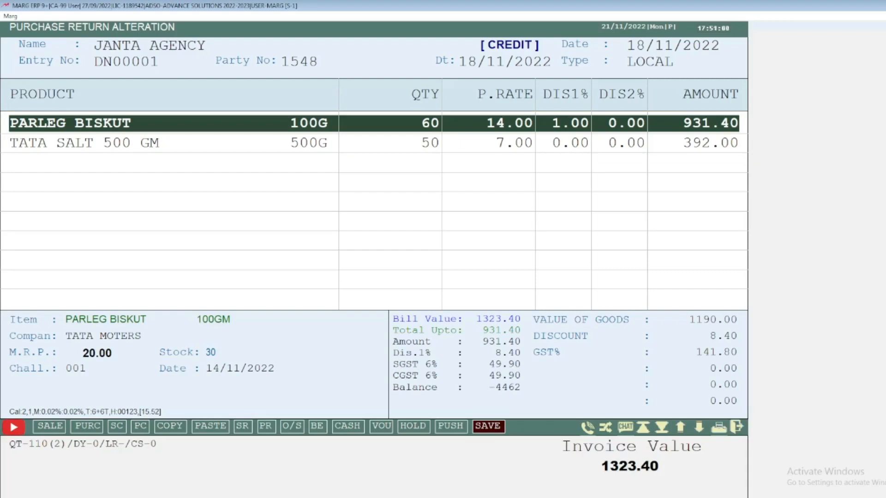
Set the PARLEG BISKUT quantity to 50 and accept the row's purchase rate and discounts
{"action": "key", "text": "Return"}
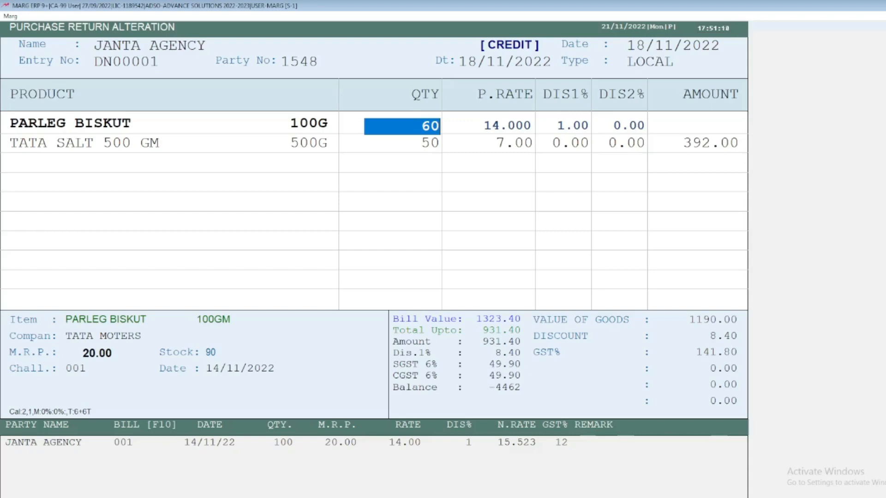
{"action": "type", "text": "50"}
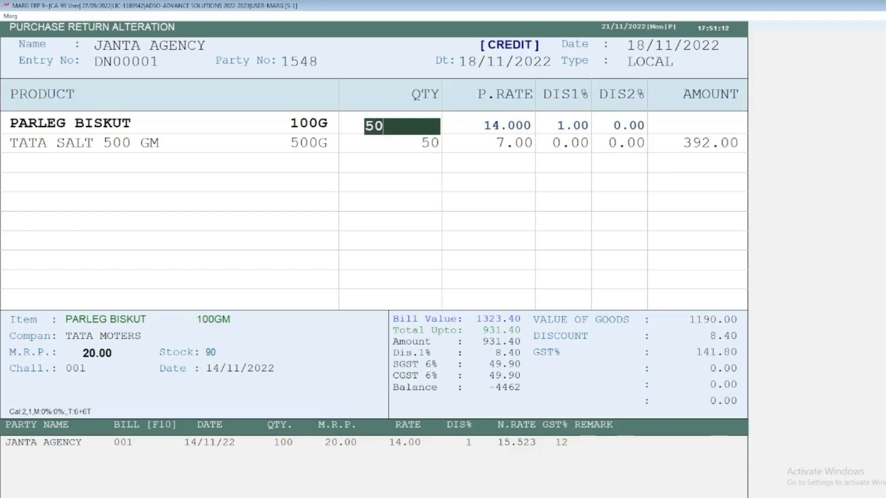
{"action": "key", "text": "Return"}
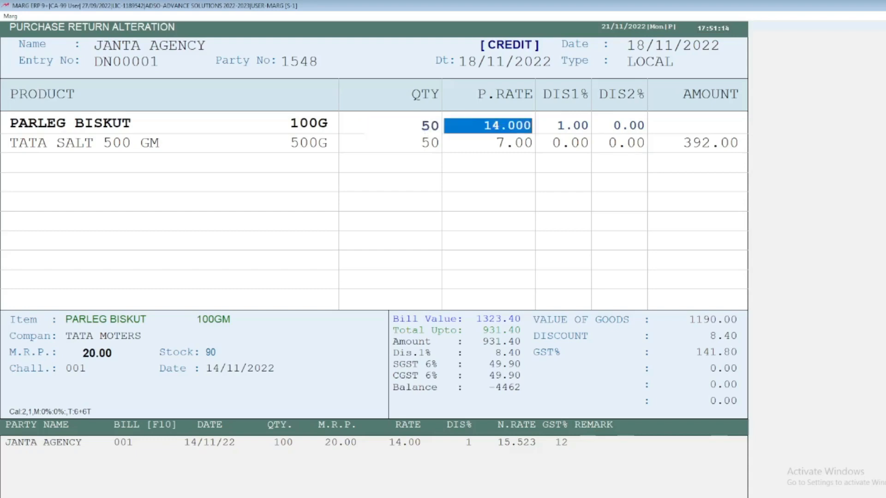
{"action": "key", "text": "Left"}
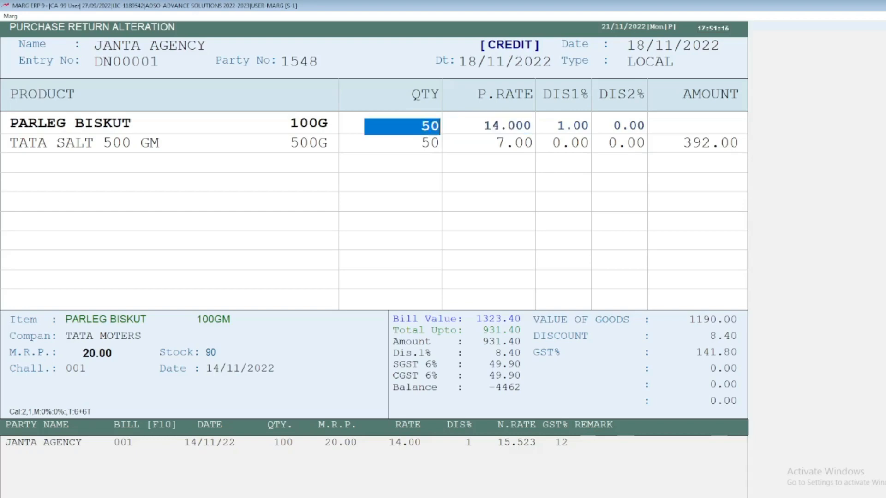
{"action": "key", "text": "Return"}
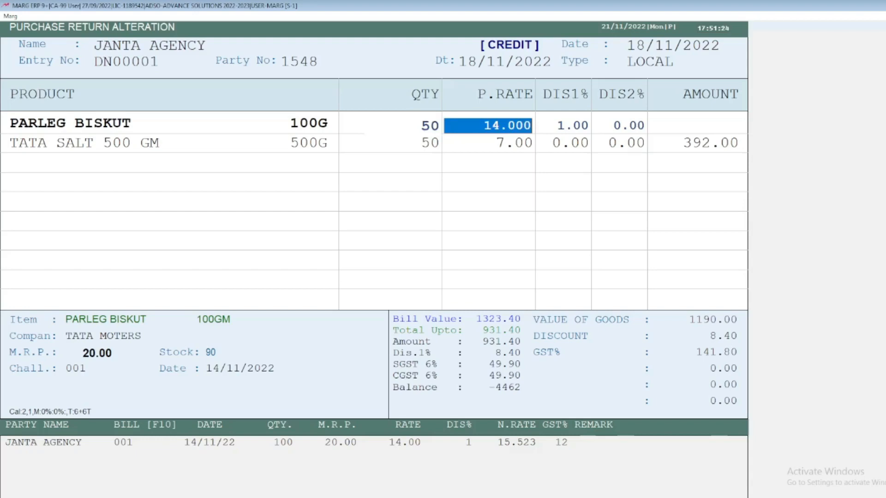
{"action": "key", "text": "Return"}
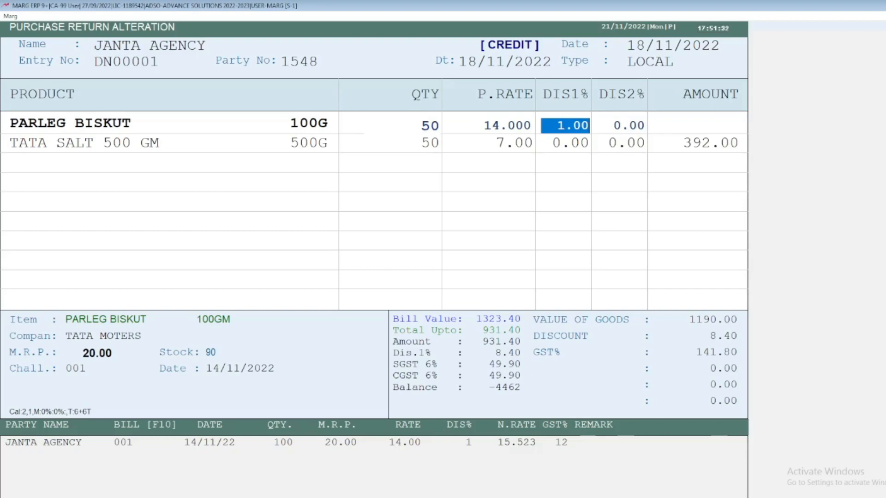
{"action": "key", "text": "Return"}
{"action": "key", "text": "Return"}
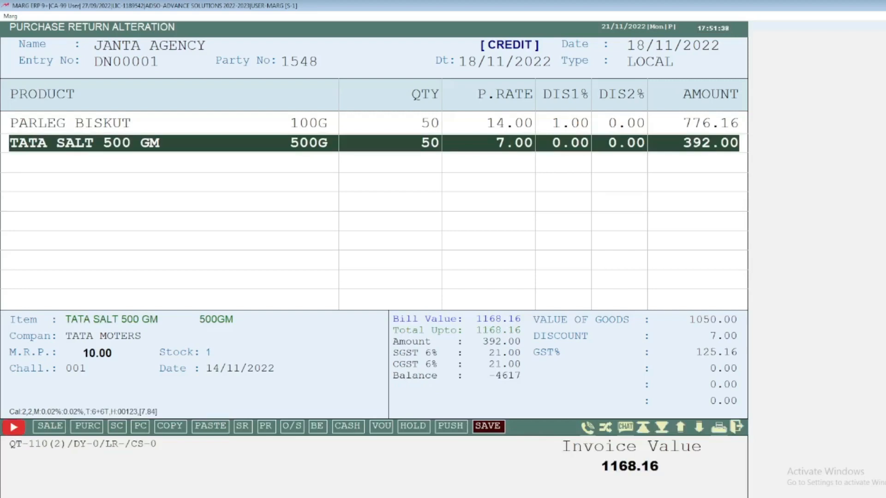
Review the quantity, purchase rate and both discounts of the TATA SALT 500 GM row
{"action": "key", "text": "Down"}
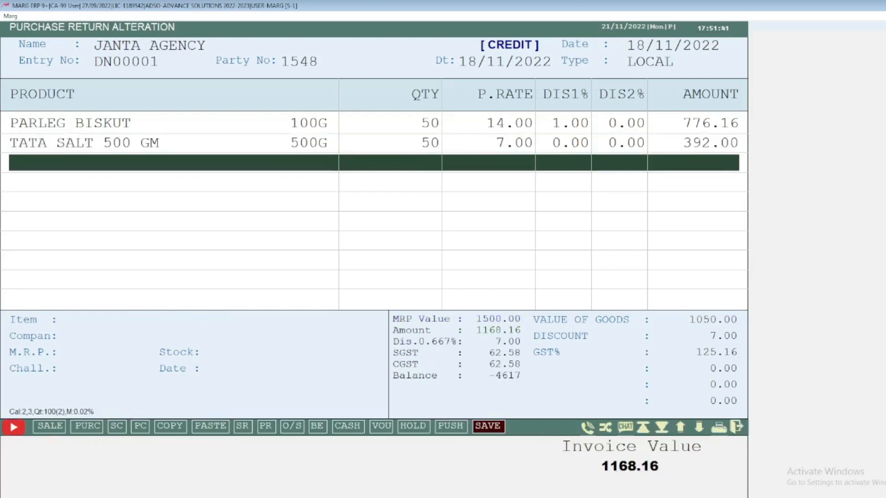
{"action": "key", "text": "Up"}
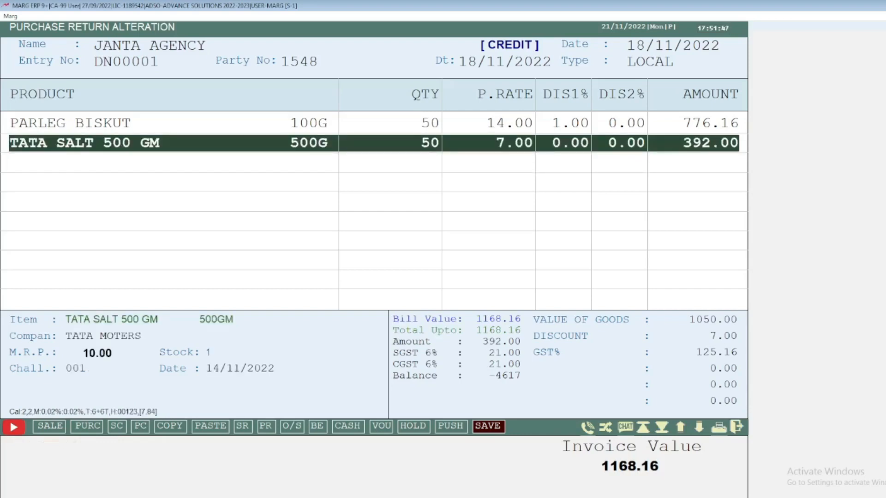
{"action": "key", "text": "Return"}
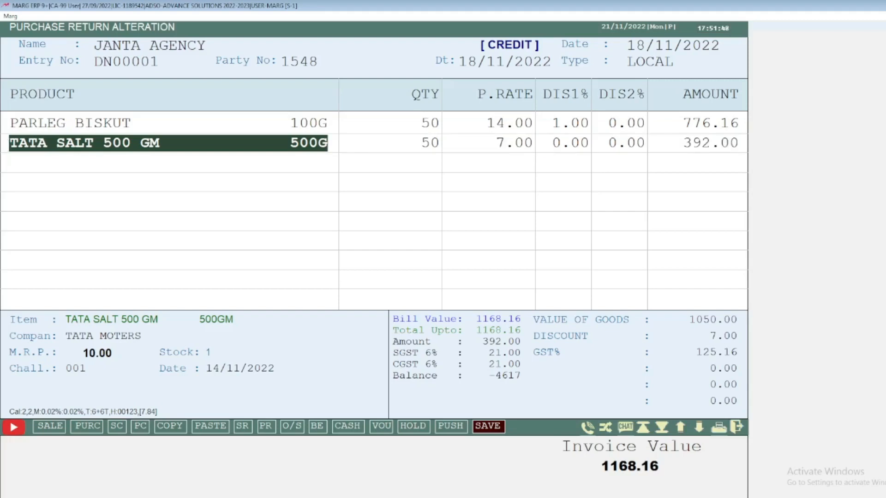
{"action": "key", "text": "Return"}
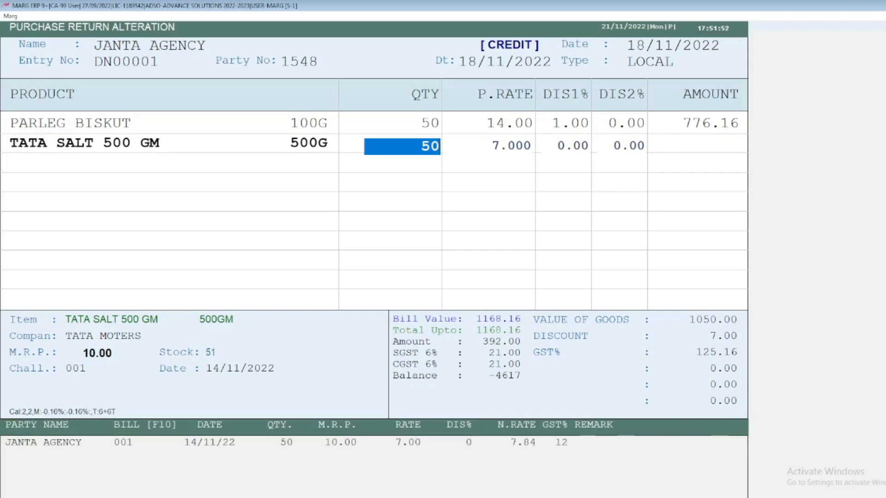
{"action": "key", "text": "Return"}
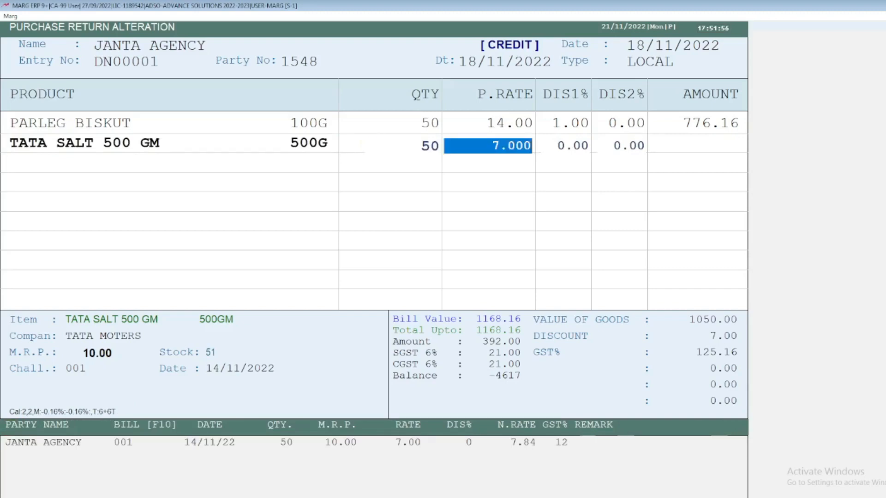
{"action": "key", "text": "Return"}
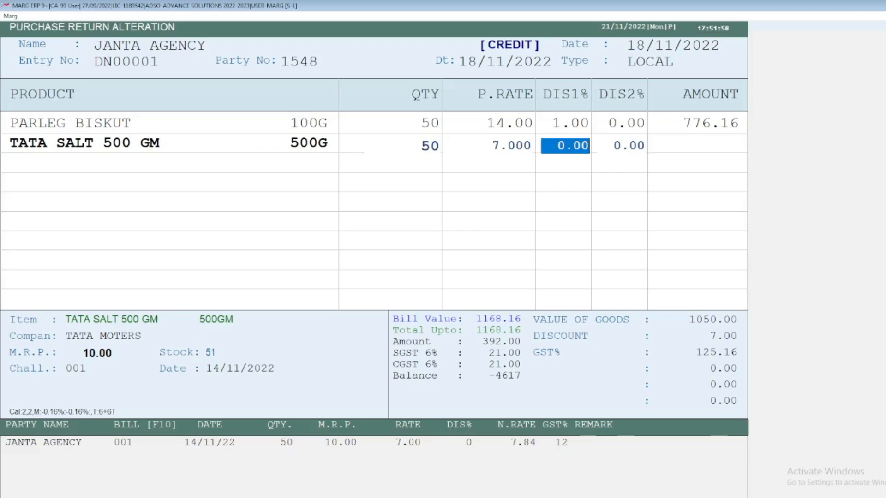
{"action": "key", "text": "Return"}
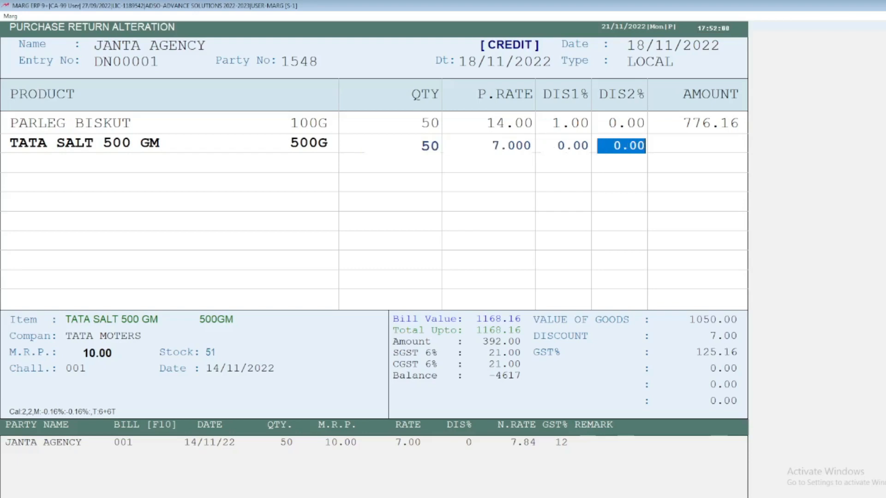
{"action": "key", "text": "Return"}
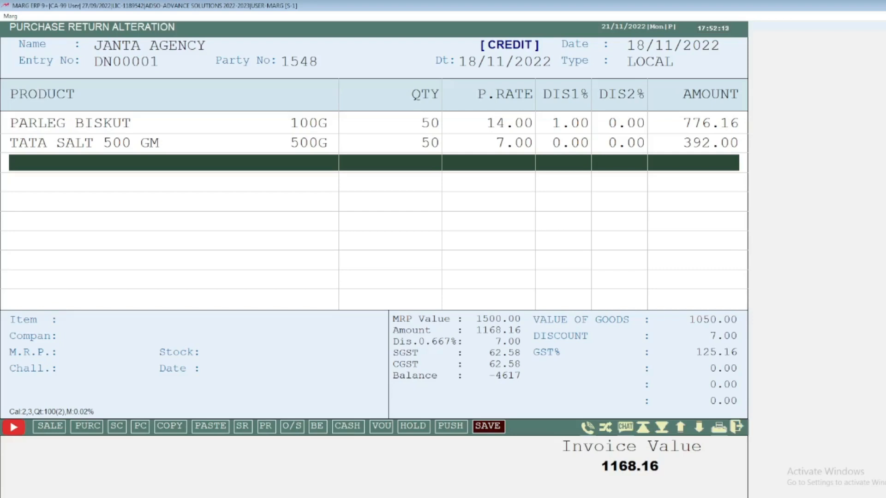
Finish the item entry, accept the bill discount and save the altered purchase return bill
{"action": "key", "text": "End"}
{"action": "key", "text": "End"}
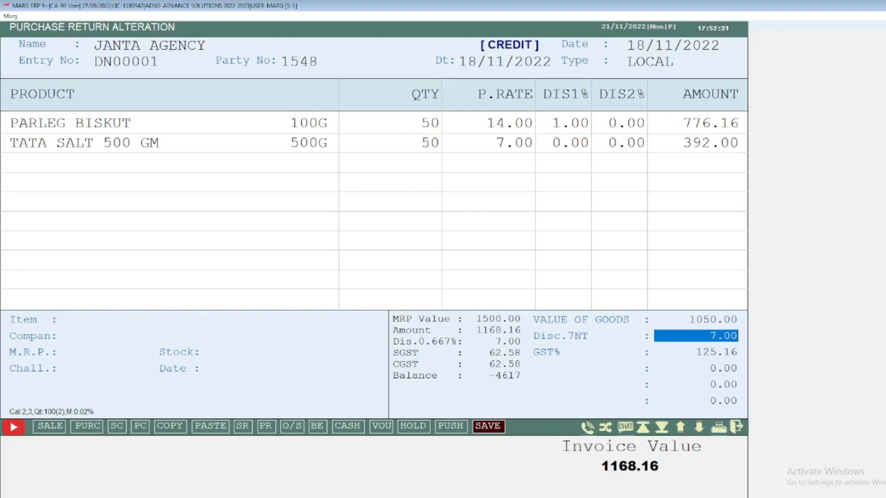
{"action": "key", "text": "Return"}
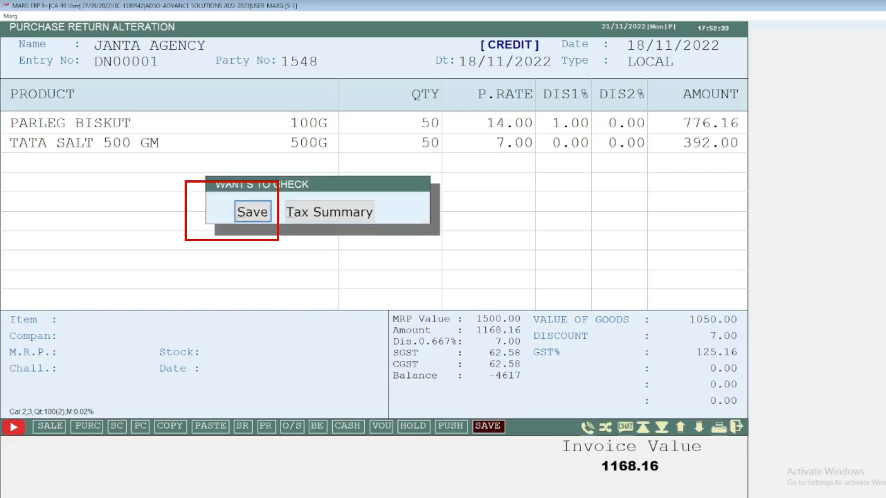
{"action": "key", "text": "Return"}
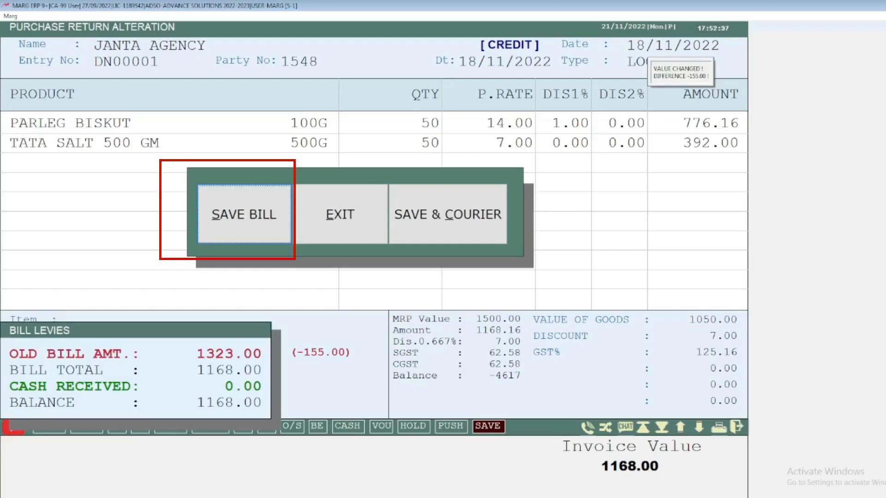
{"action": "key", "text": "Return"}
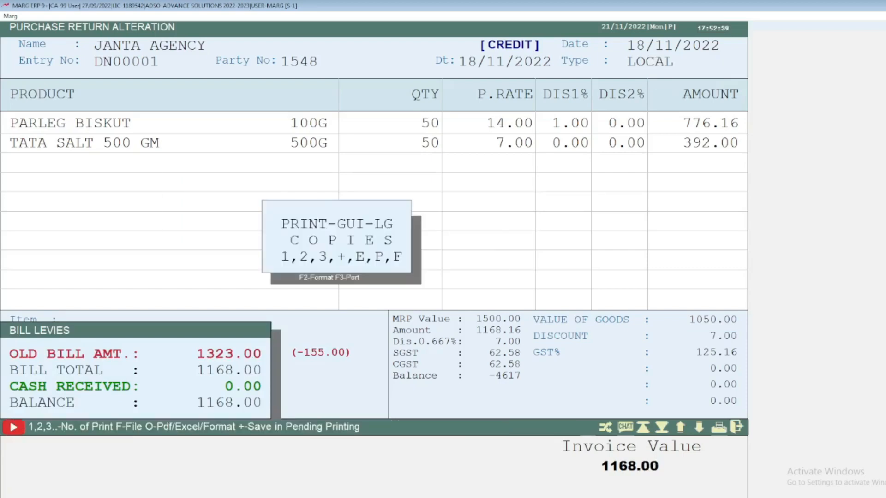